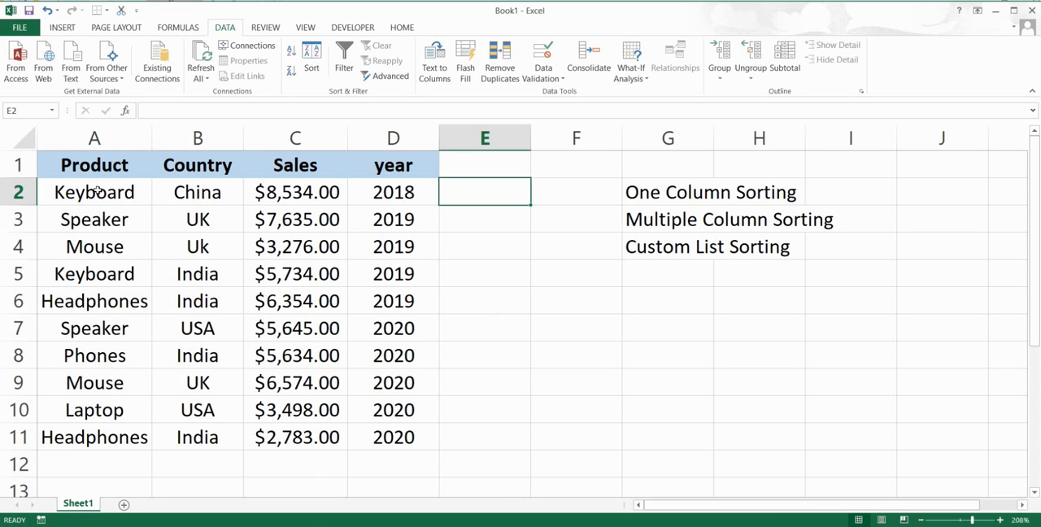
Sort the whole table by the Product column from Z to A
left_click(85, 195)
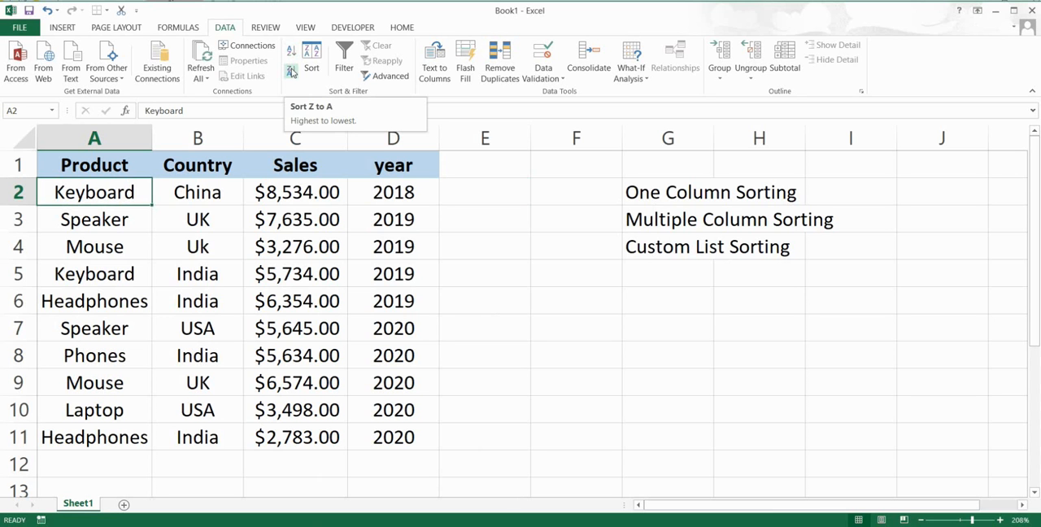
left_click(313, 62)
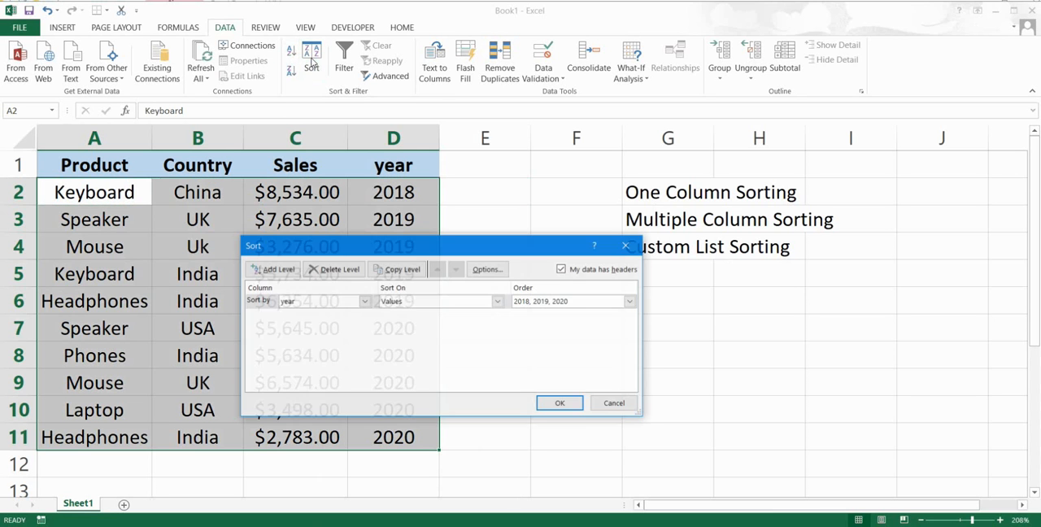
left_click(625, 245)
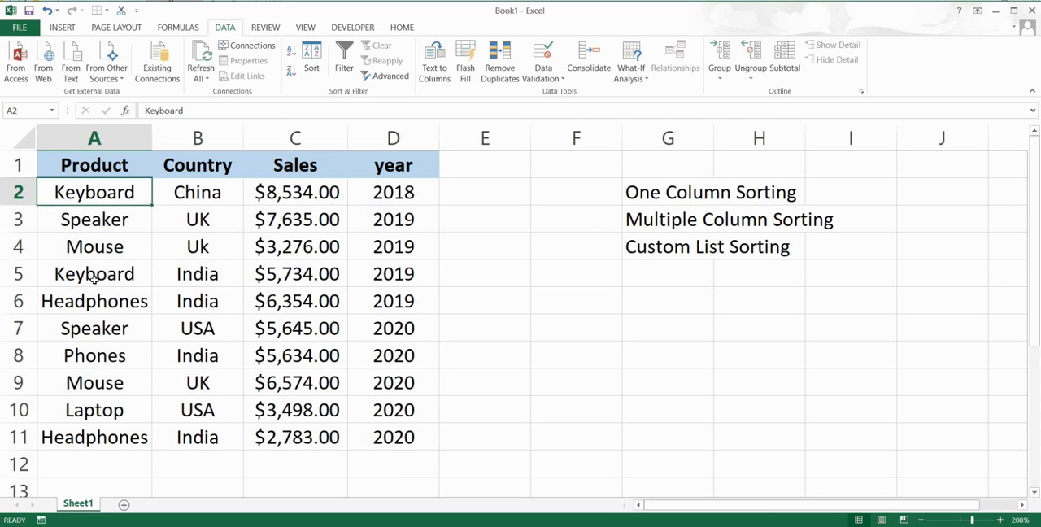
left_click(291, 75)
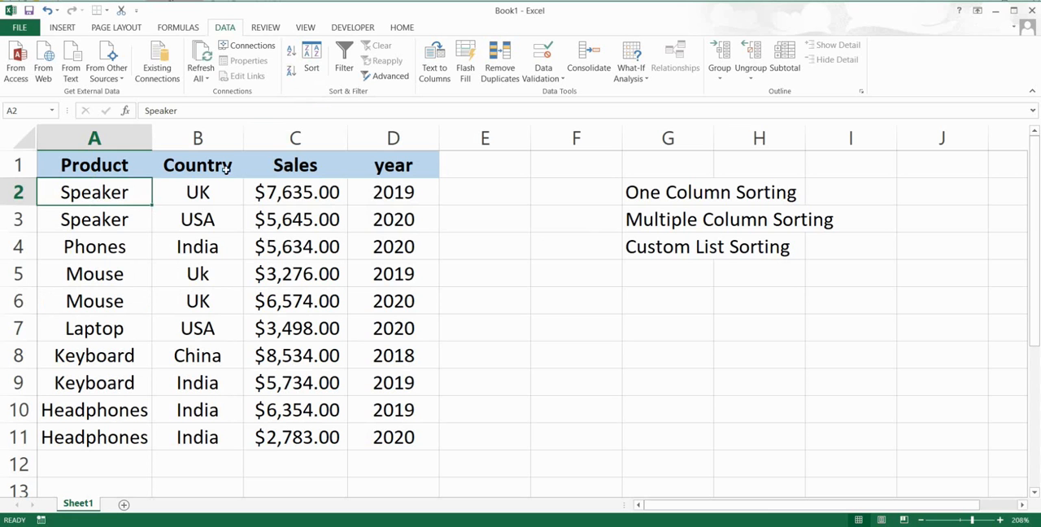
Set up a custom sort of the table with Product as the first level, ordered A to Z
left_click(102, 224)
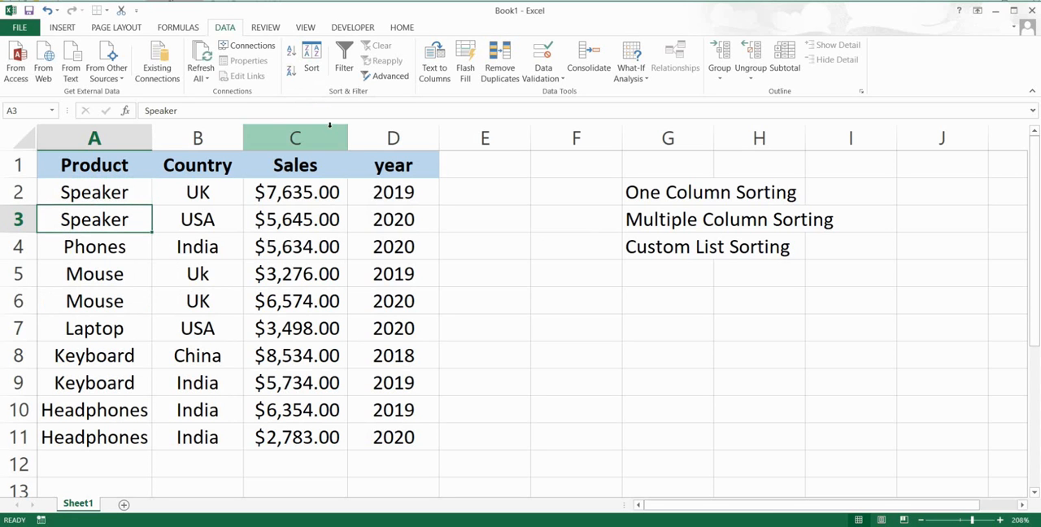
left_click(313, 70)
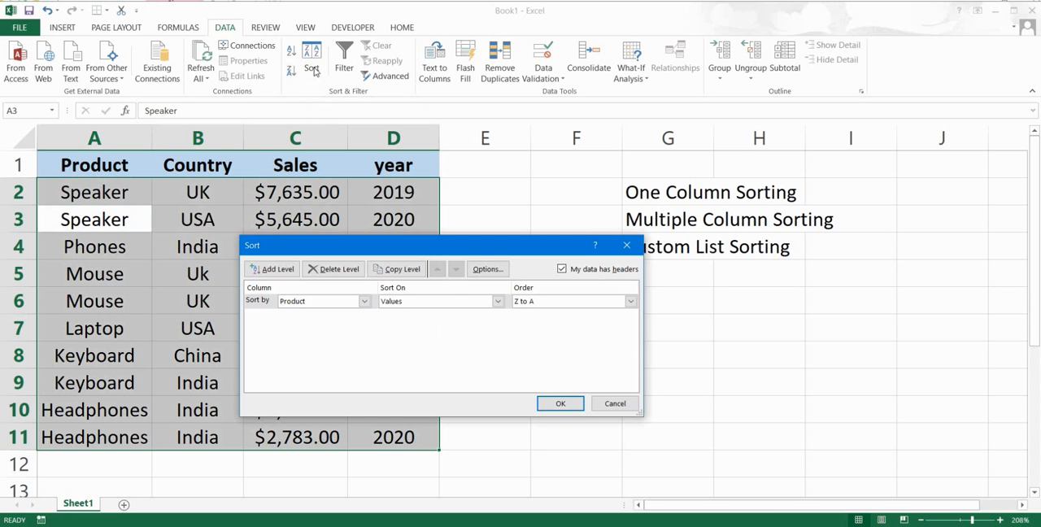
left_click_drag(404, 250, 629, 298)
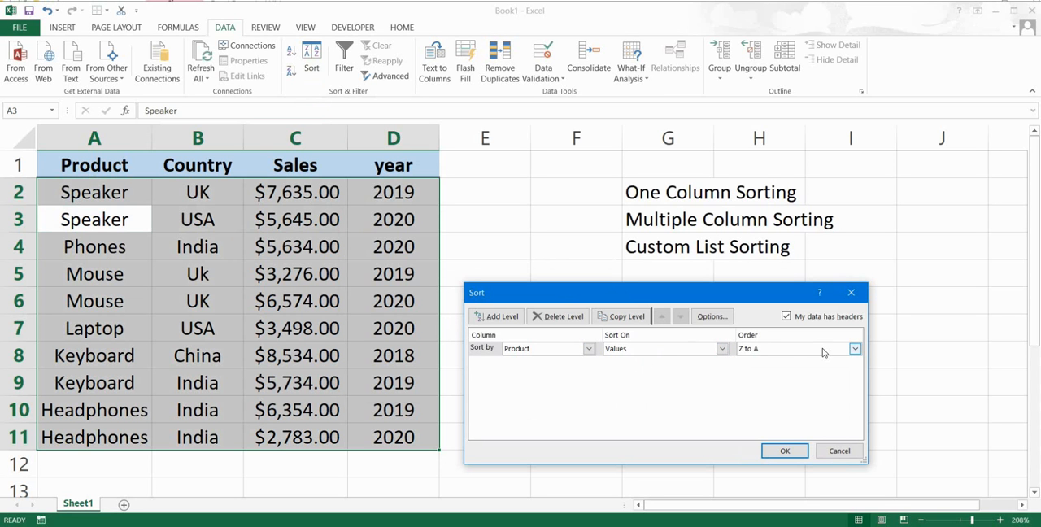
left_click(855, 349)
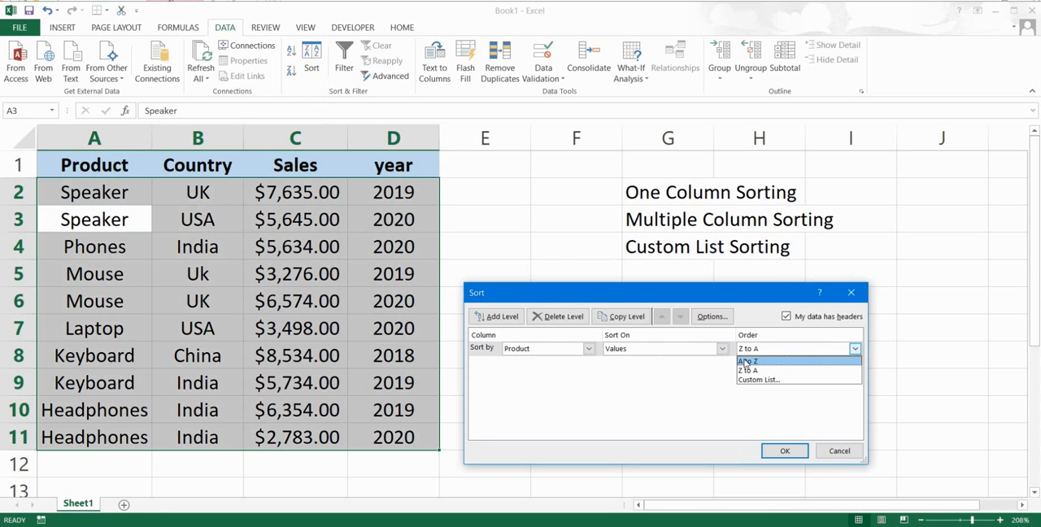
left_click(746, 362)
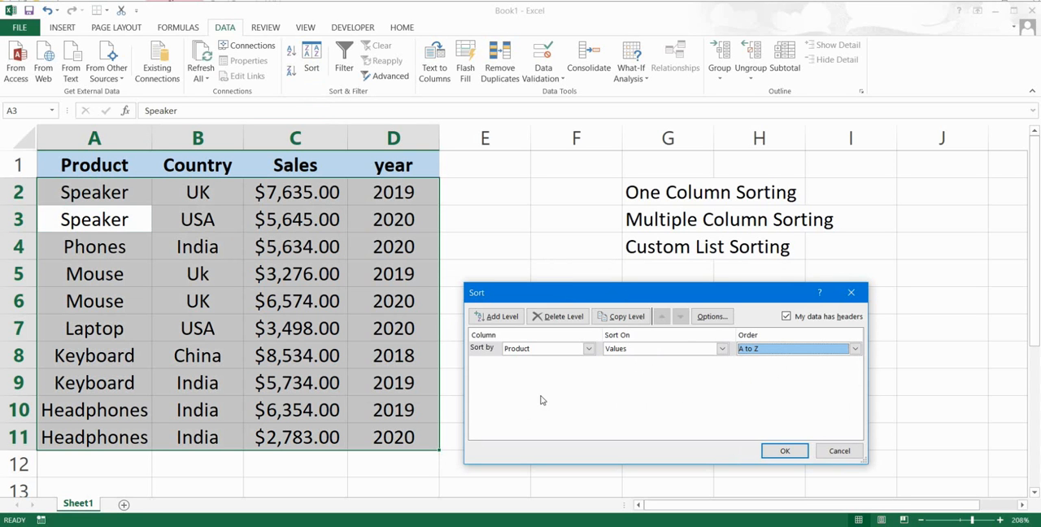
Add a second sort level on Sales values from Largest to Smallest and apply the two-level sort
left_click(507, 317)
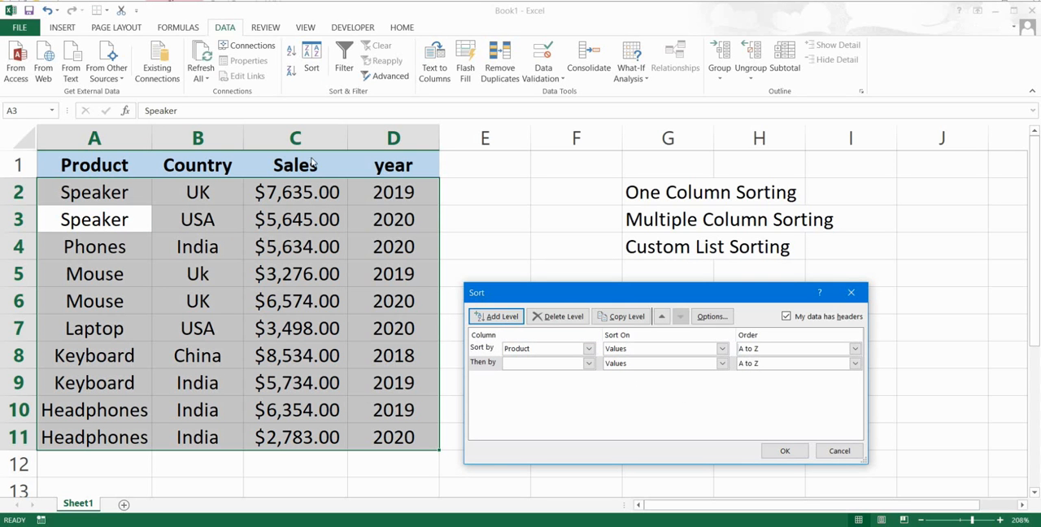
left_click(589, 364)
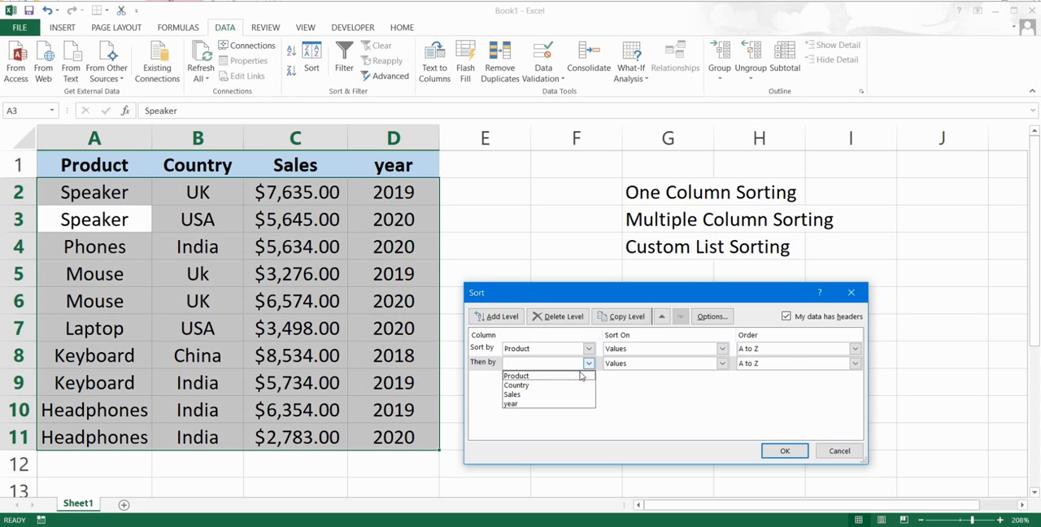
left_click(542, 395)
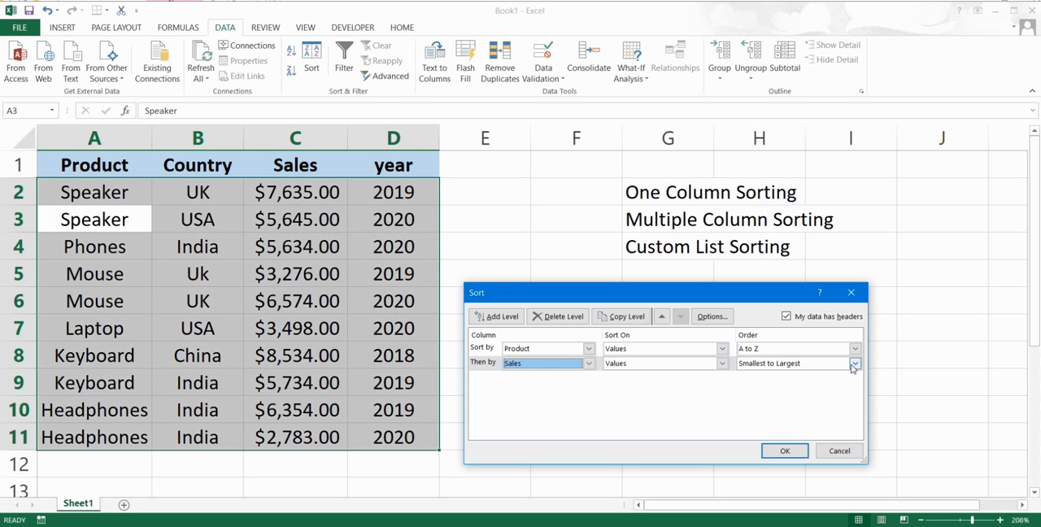
left_click(855, 366)
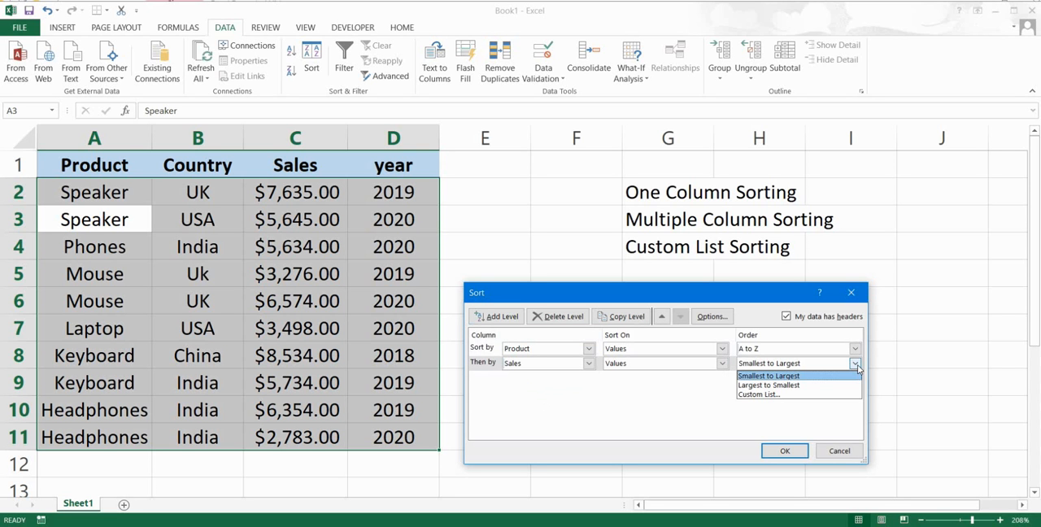
left_click(759, 385)
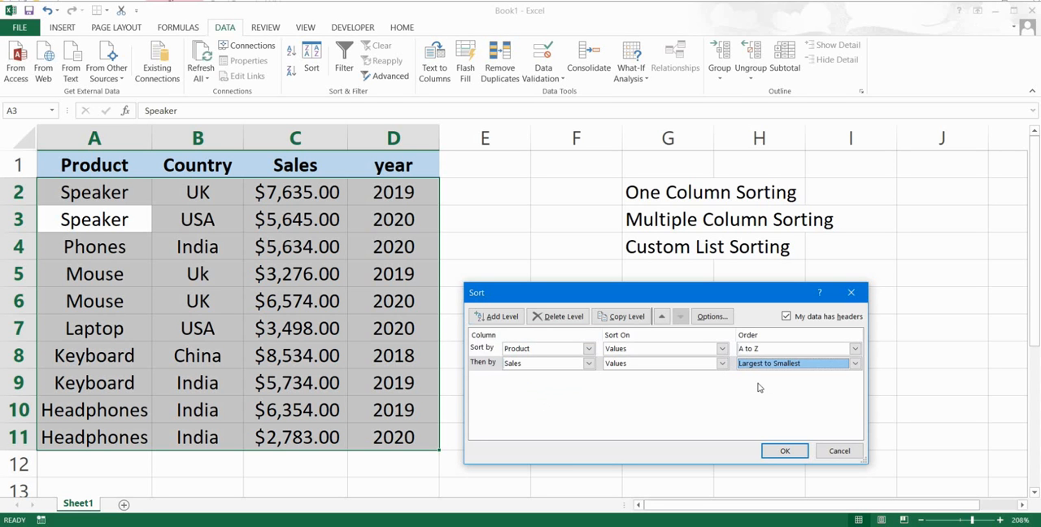
left_click(781, 452)
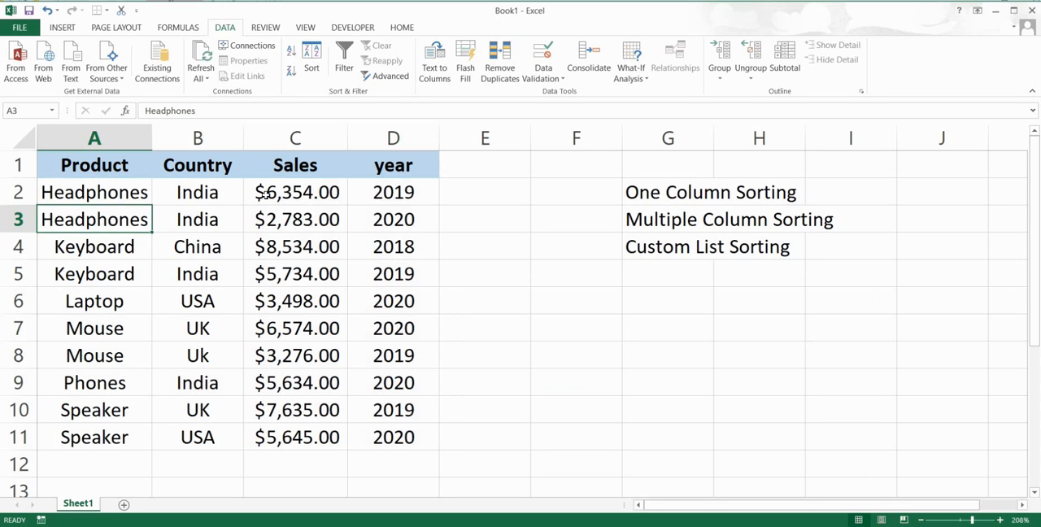
Check the order of the Sales amounts within the Headphones, Keyboard and Mouse groups
left_click(265, 194)
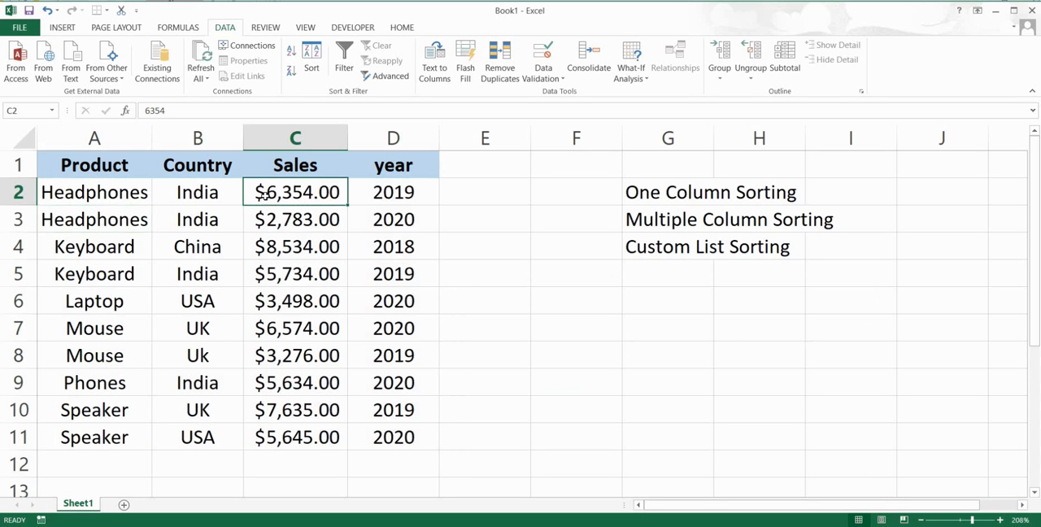
left_click(265, 229)
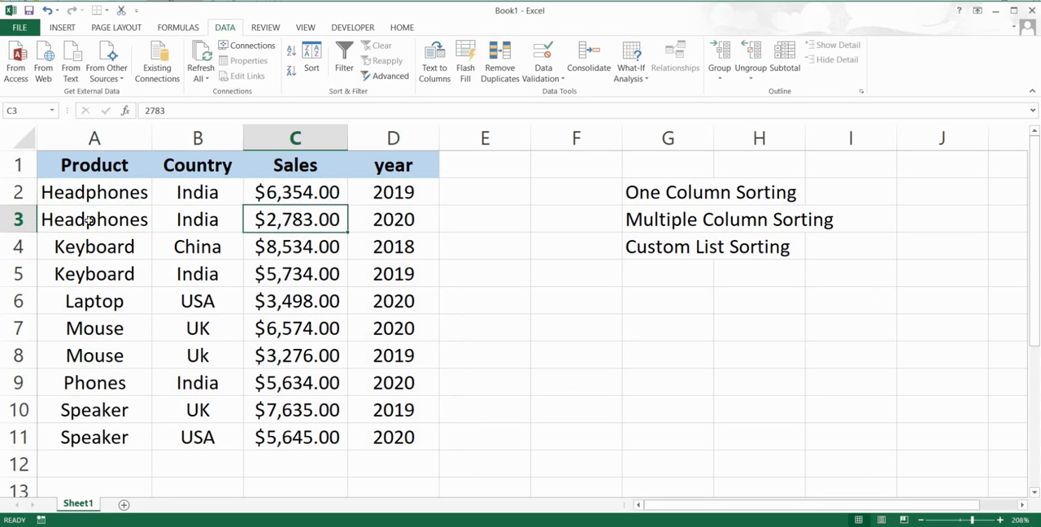
left_click(269, 249)
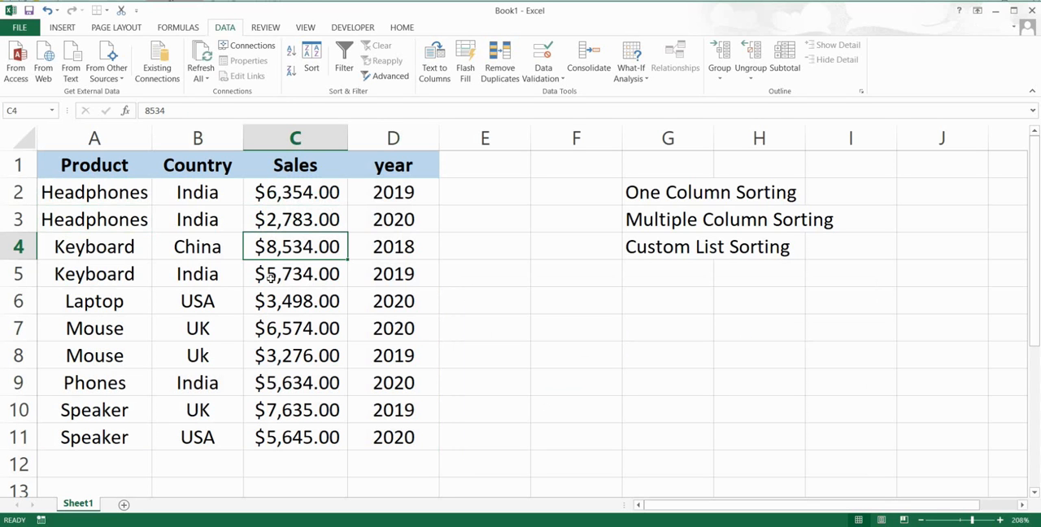
left_click(271, 278)
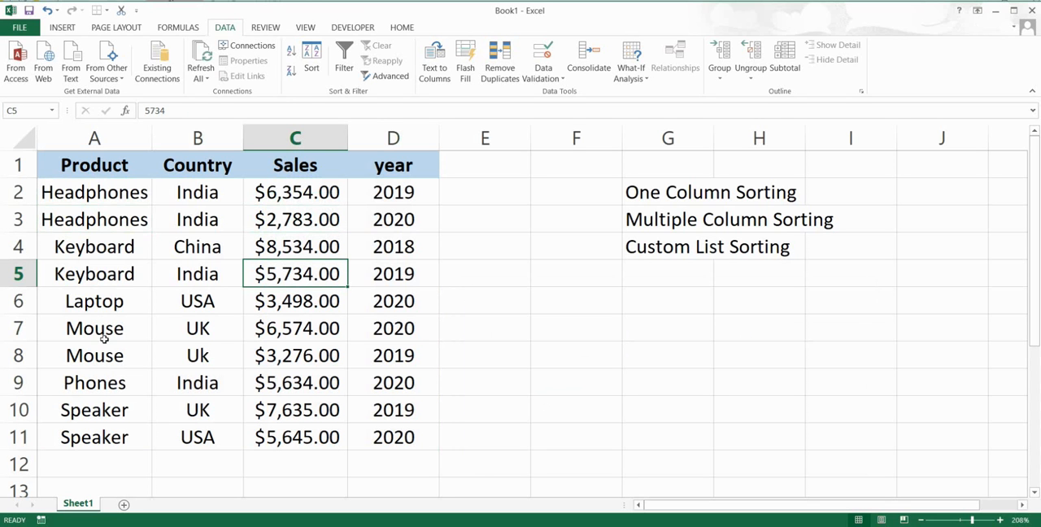
left_click(265, 334)
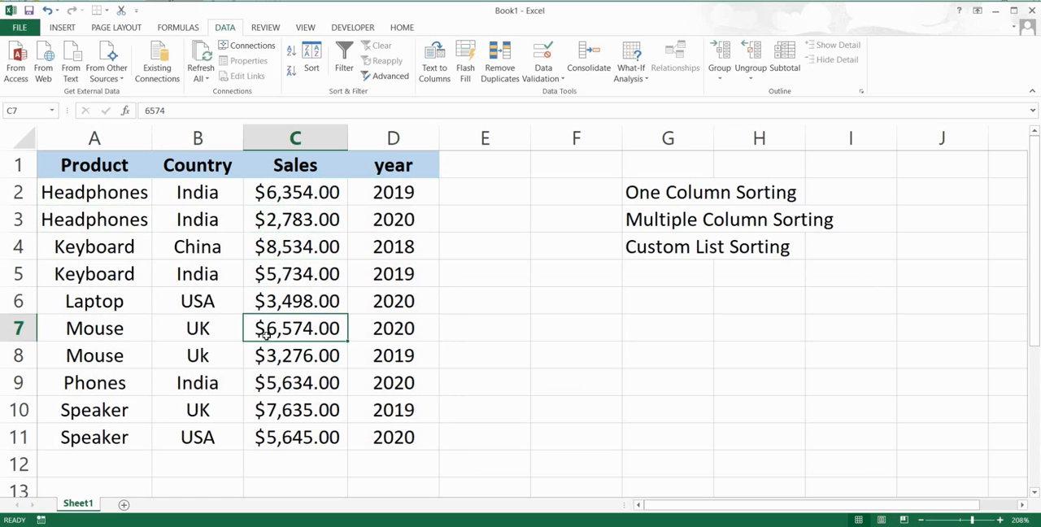
left_click(272, 357)
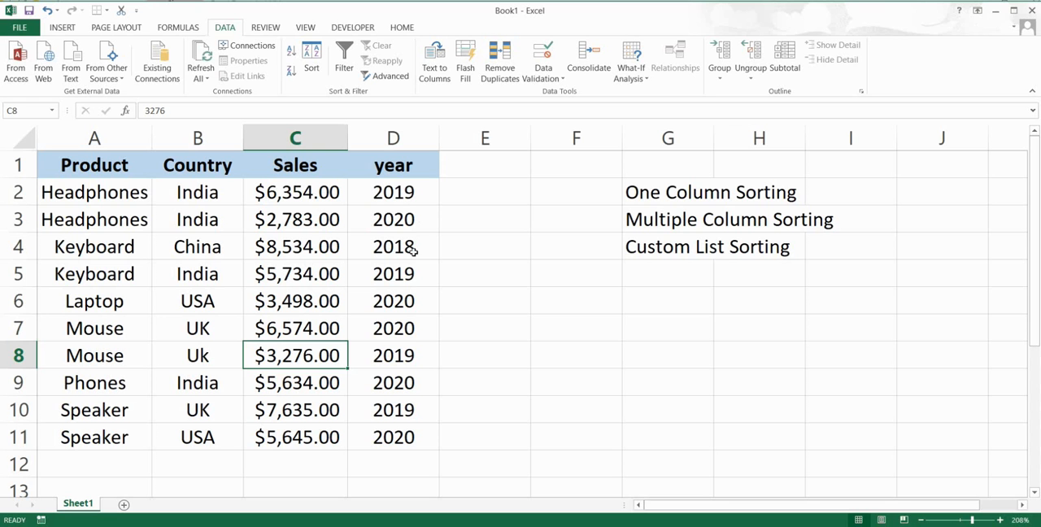
Remove the existing Product and Sales levels from the table's sort settings
left_click(399, 190)
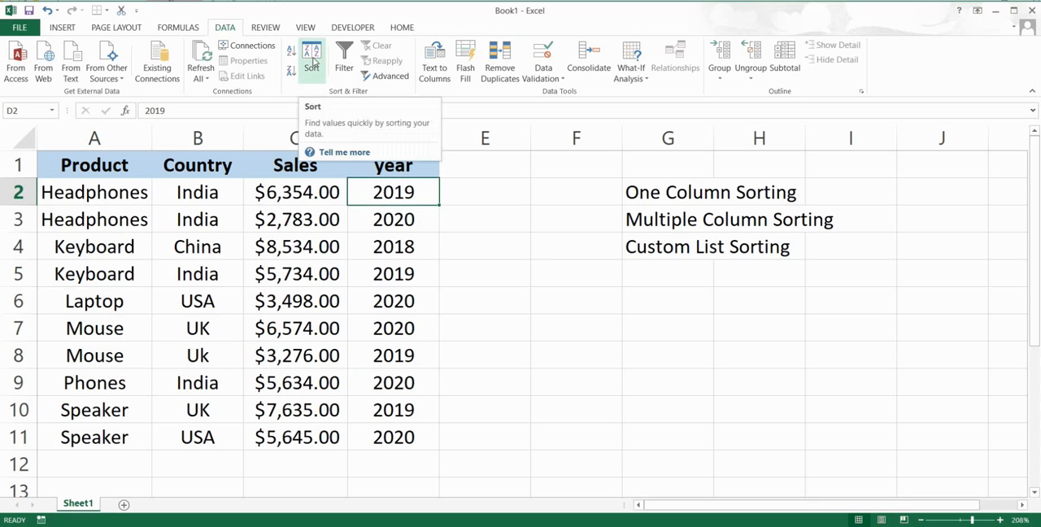
left_click(313, 62)
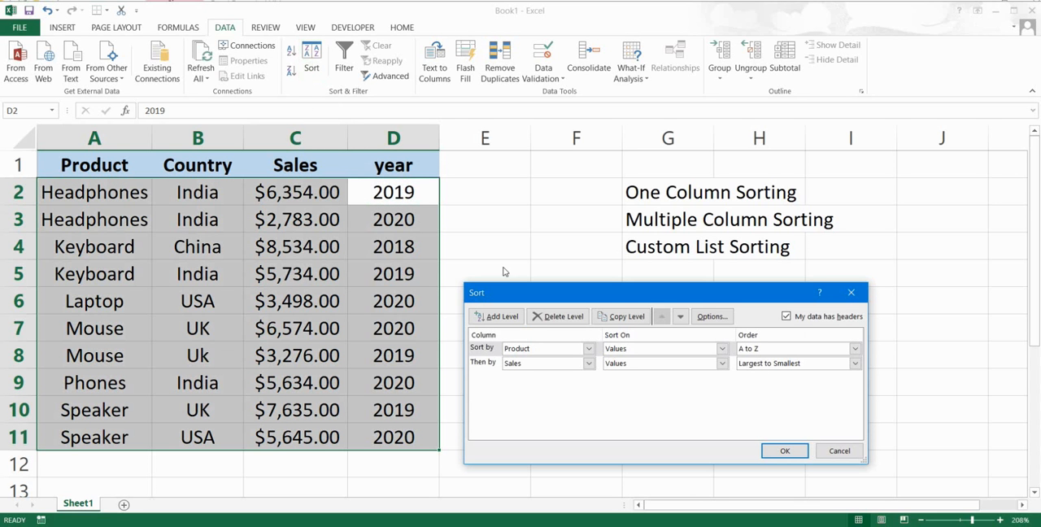
left_click(564, 317)
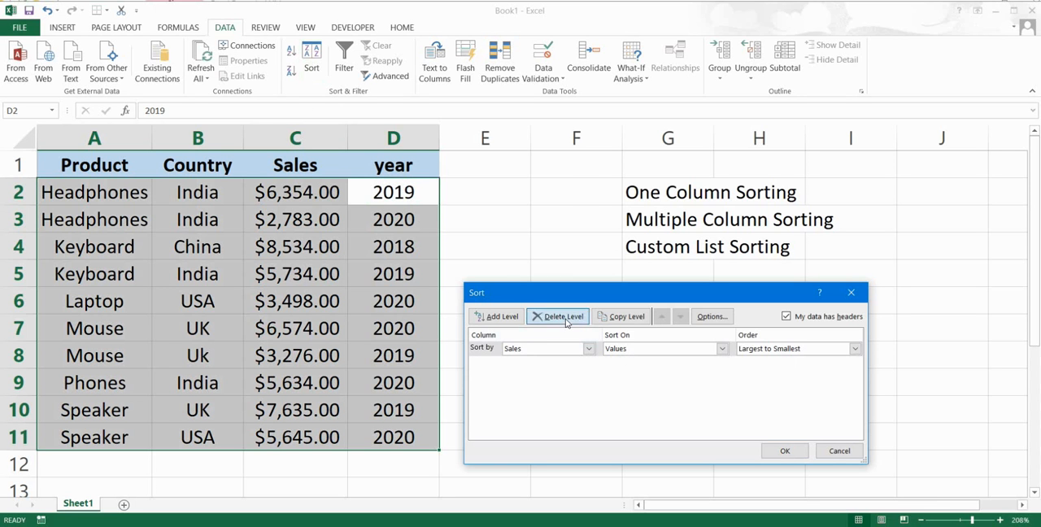
left_click(564, 317)
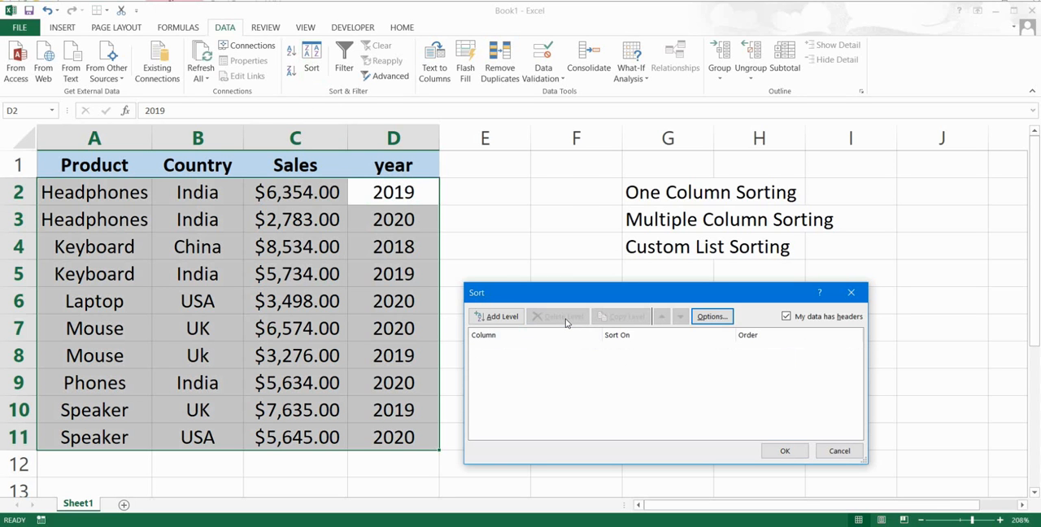
Add a sort level on the year column's values and choose a custom list for its order
left_click(496, 317)
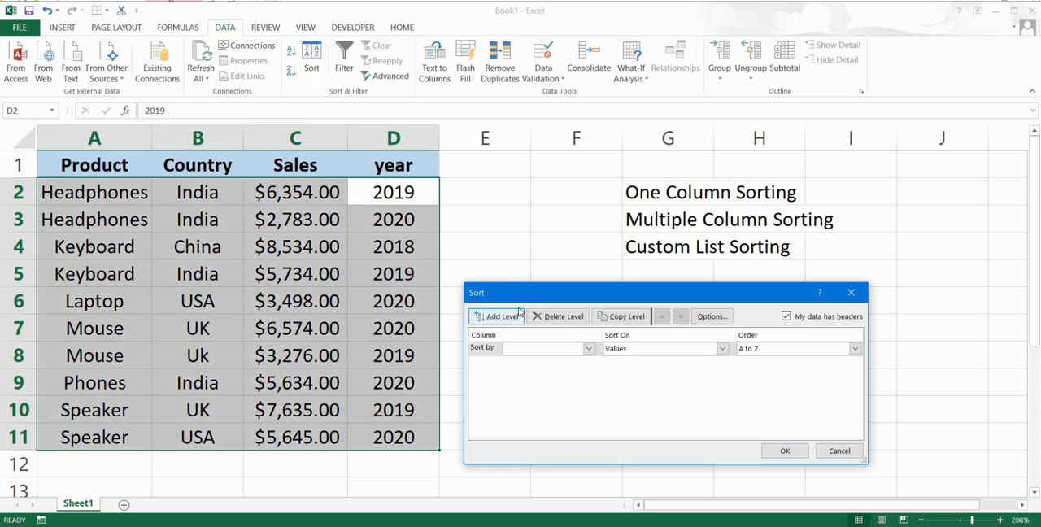
left_click_drag(552, 293, 551, 291)
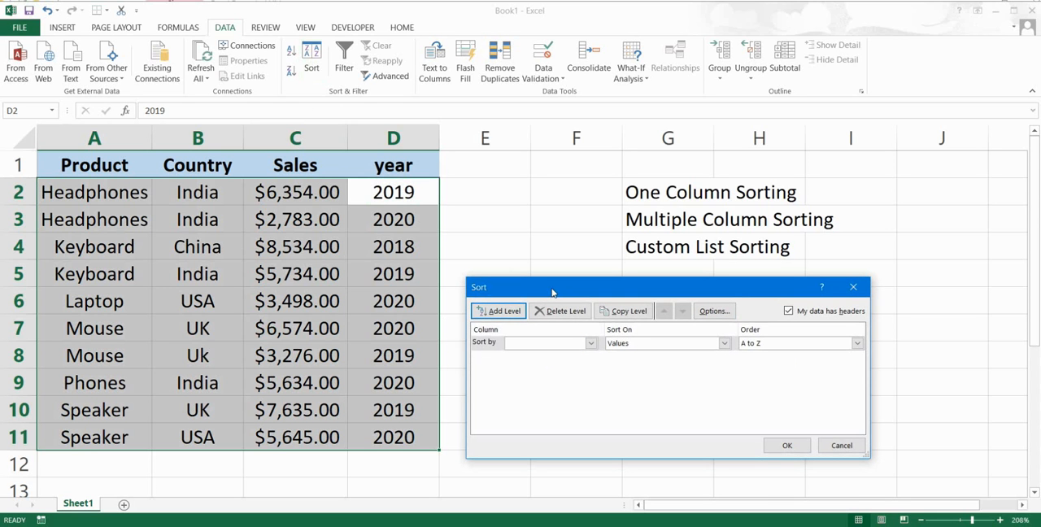
left_click(590, 343)
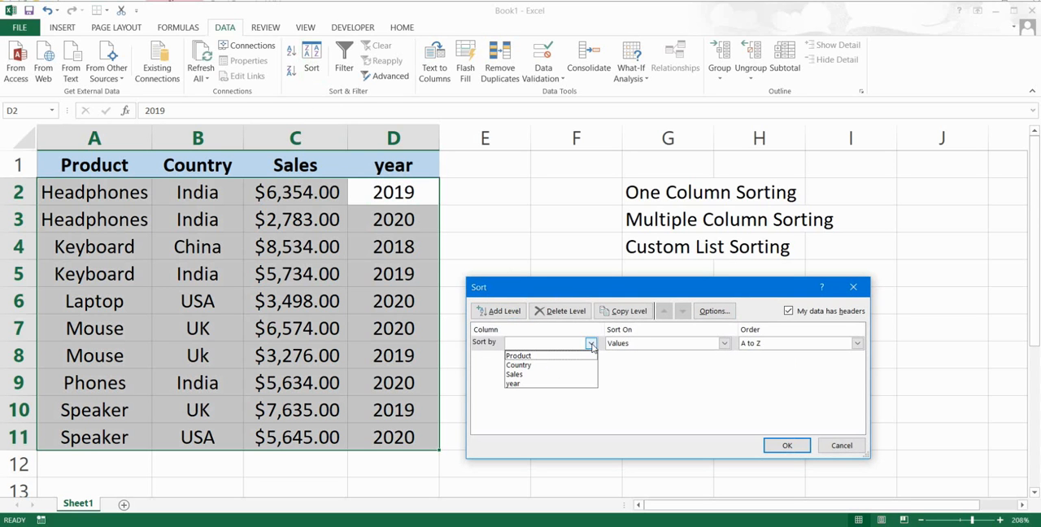
left_click(539, 384)
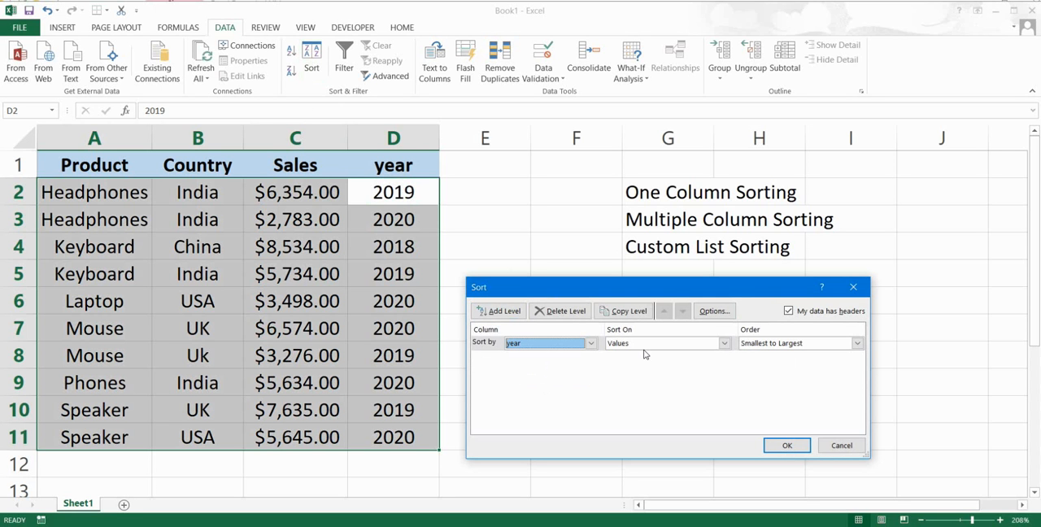
left_click(858, 344)
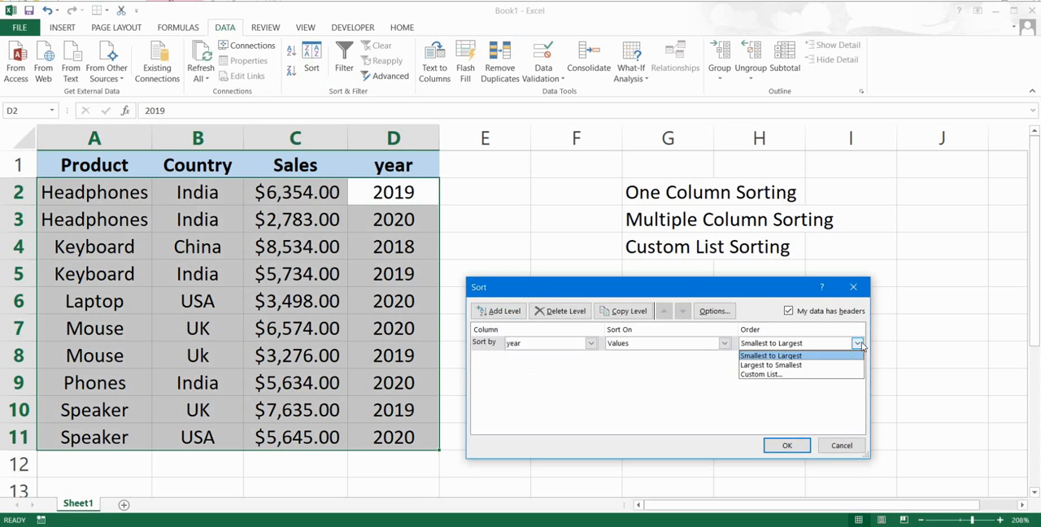
left_click(772, 375)
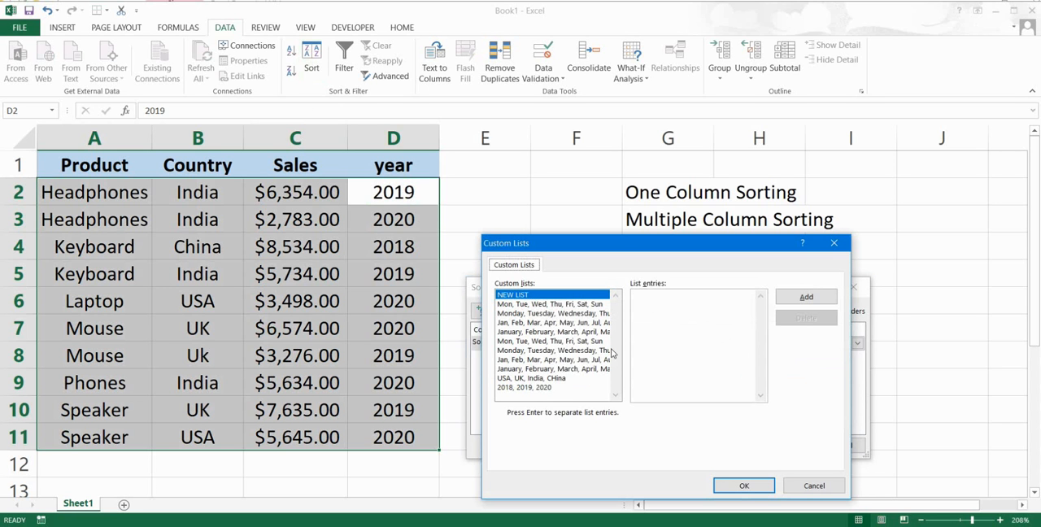
Delete the existing custom list 2018, 2019, 2020
left_click(534, 388)
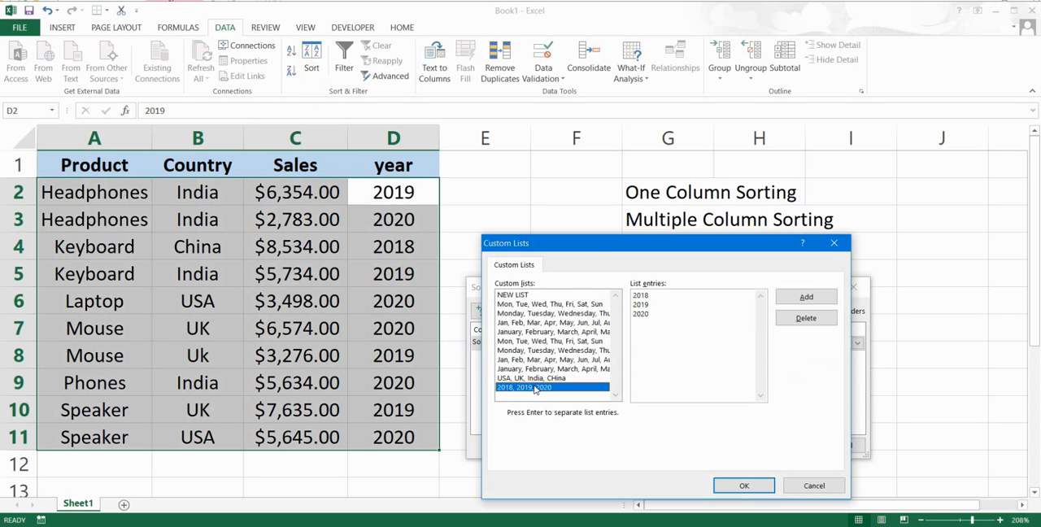
left_click(798, 324)
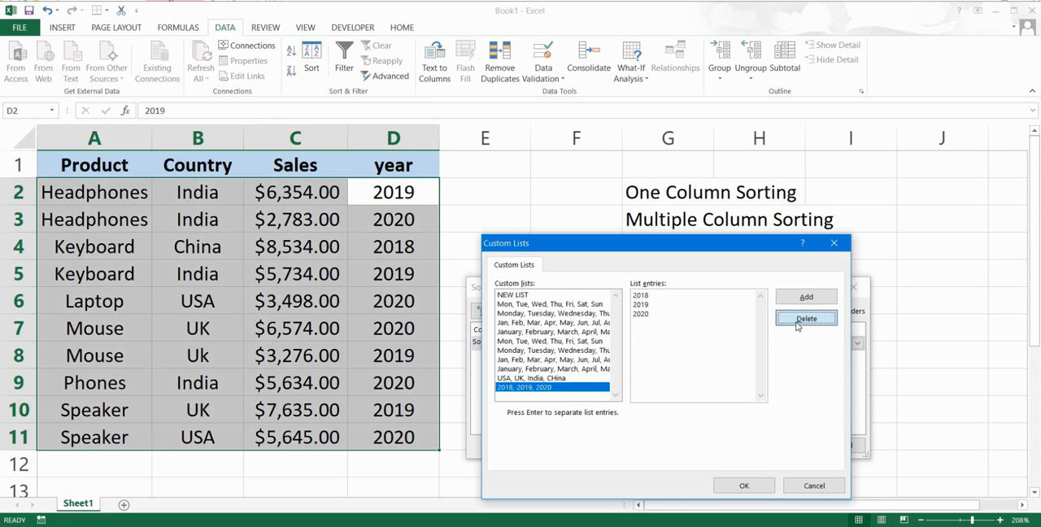
left_click(500, 329)
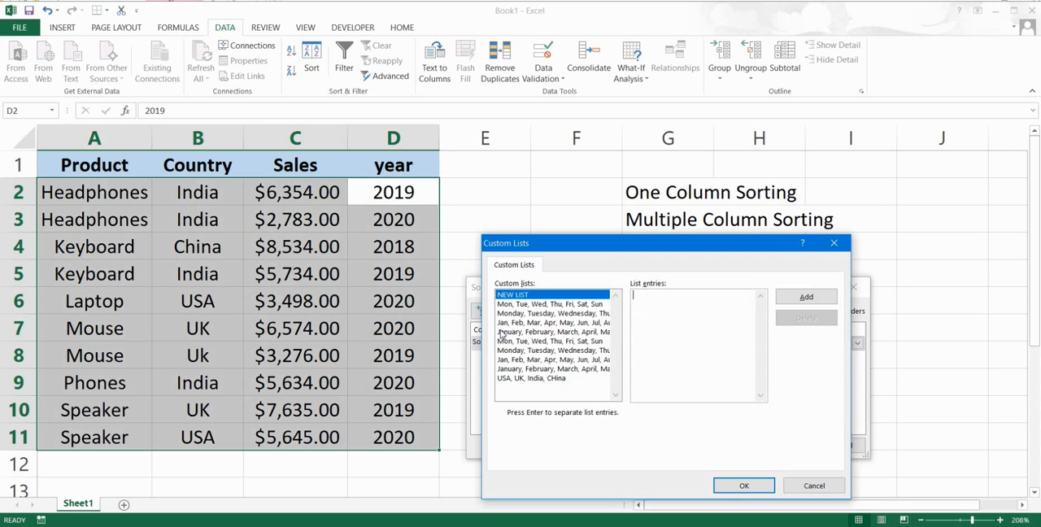
Create a new custom list with the entries 2020, 2019, 2018
left_click(659, 301)
type("2020,2019,2018")
left_click(791, 300)
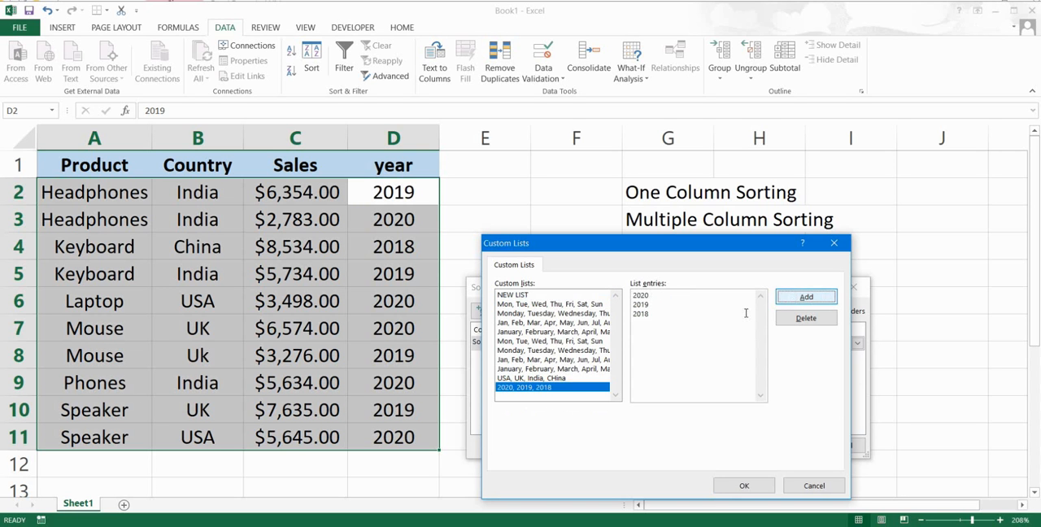
Use the 2020, 2019, 2018 list as the year column's order and apply the sort to the table
left_click(560, 389)
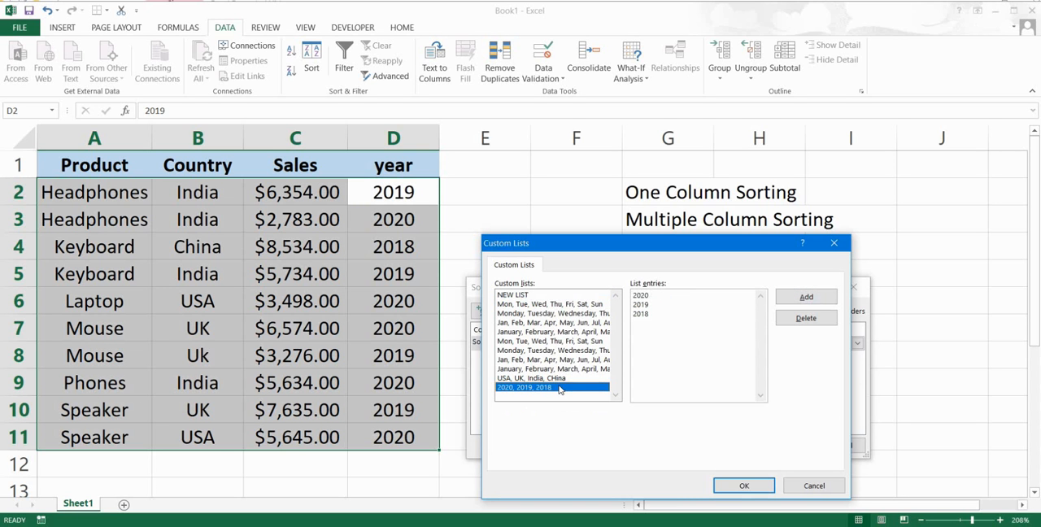
left_click(733, 487)
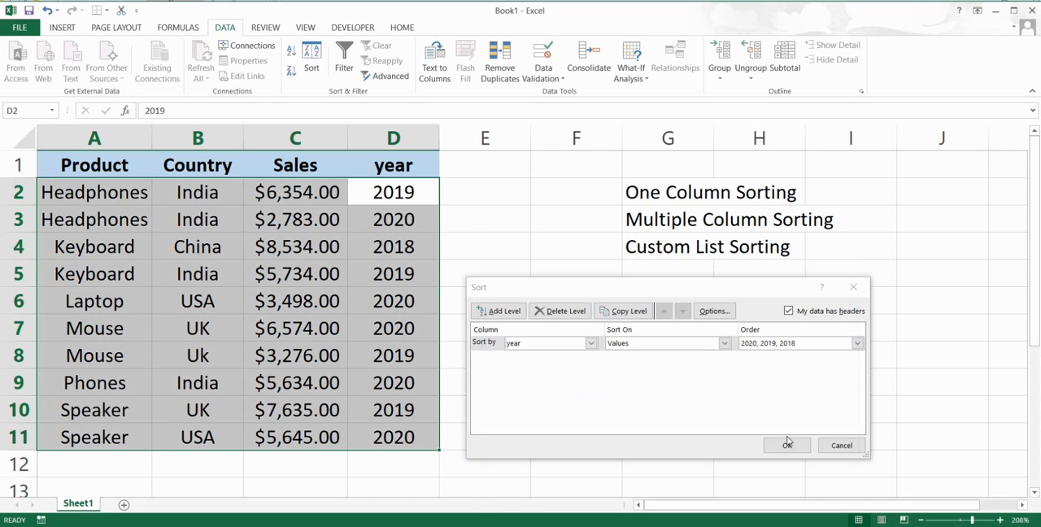
left_click(791, 382)
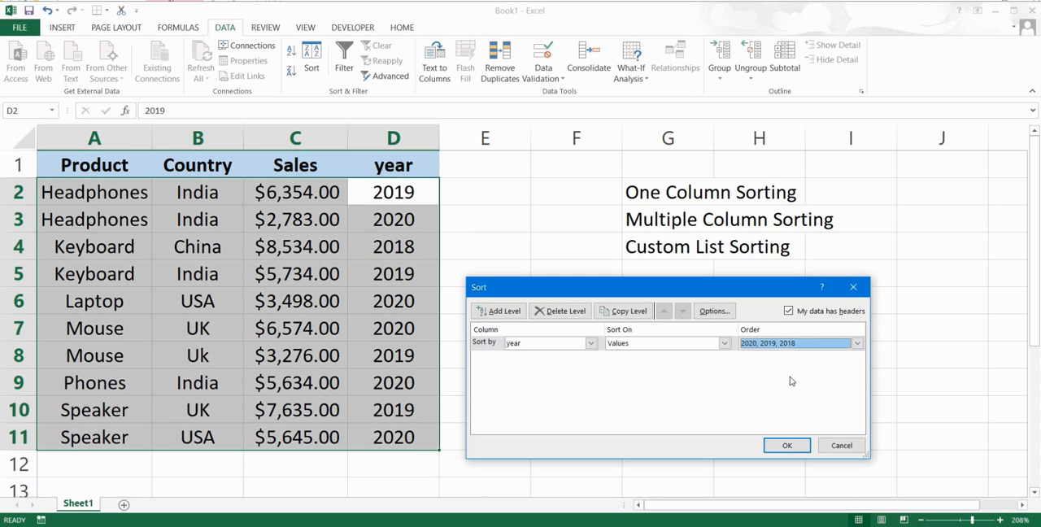
left_click(785, 447)
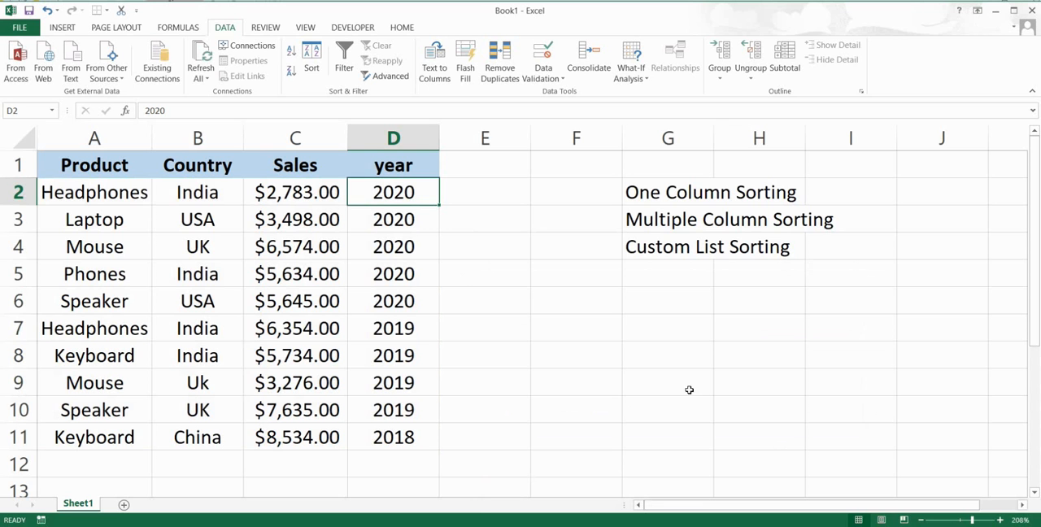